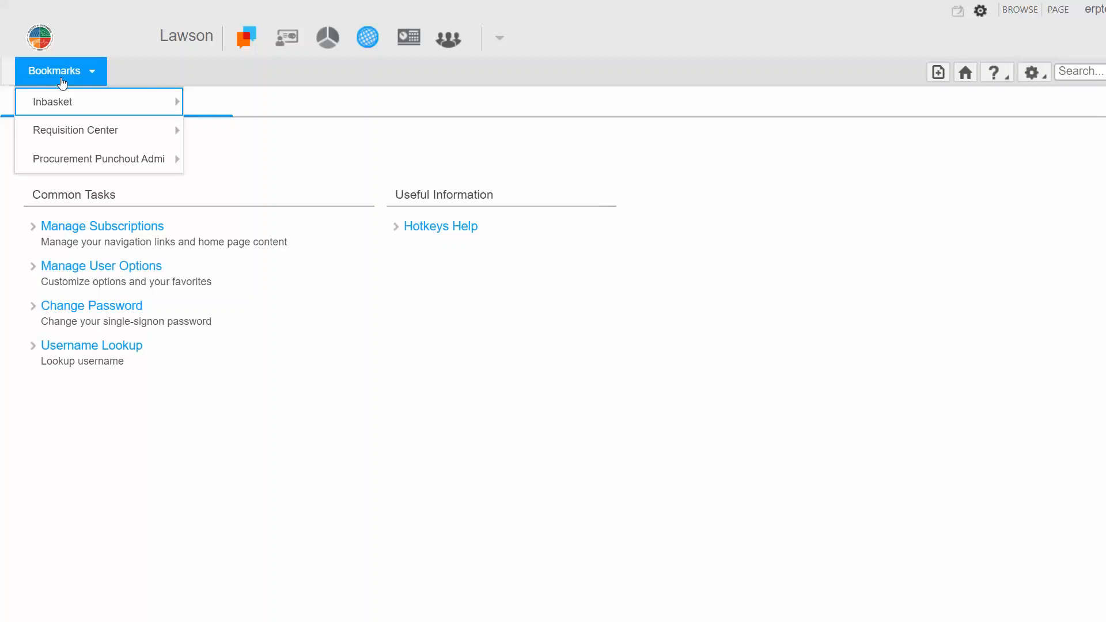
Step: Open Requisition Center Shopping and set the requisition's PO Code to RFP in the detail profile
mouse_move(127, 134)
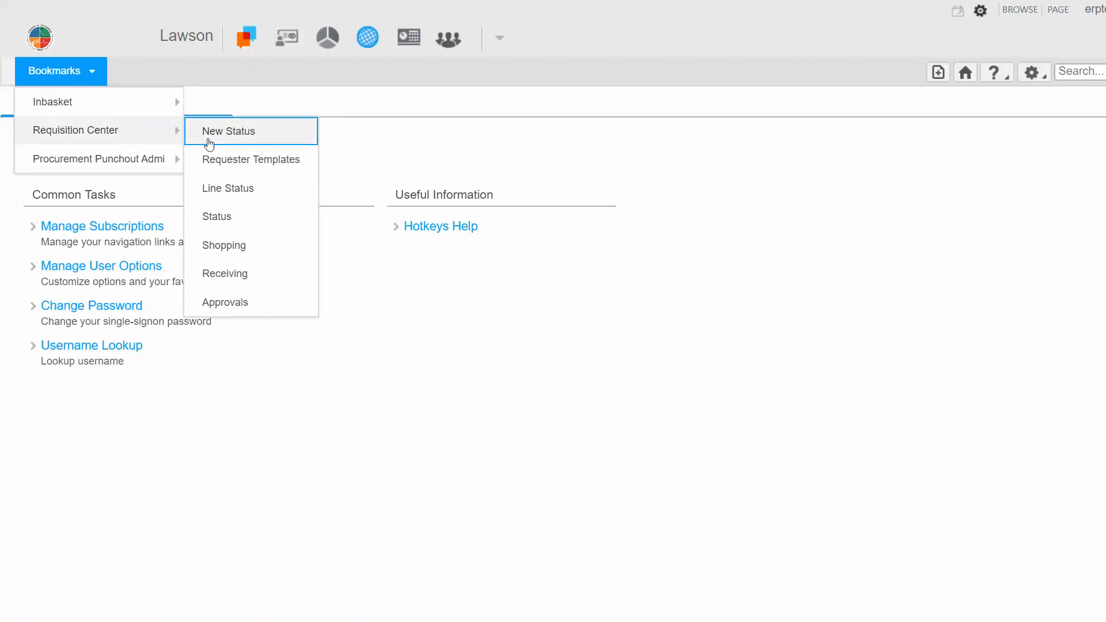
left_click(273, 257)
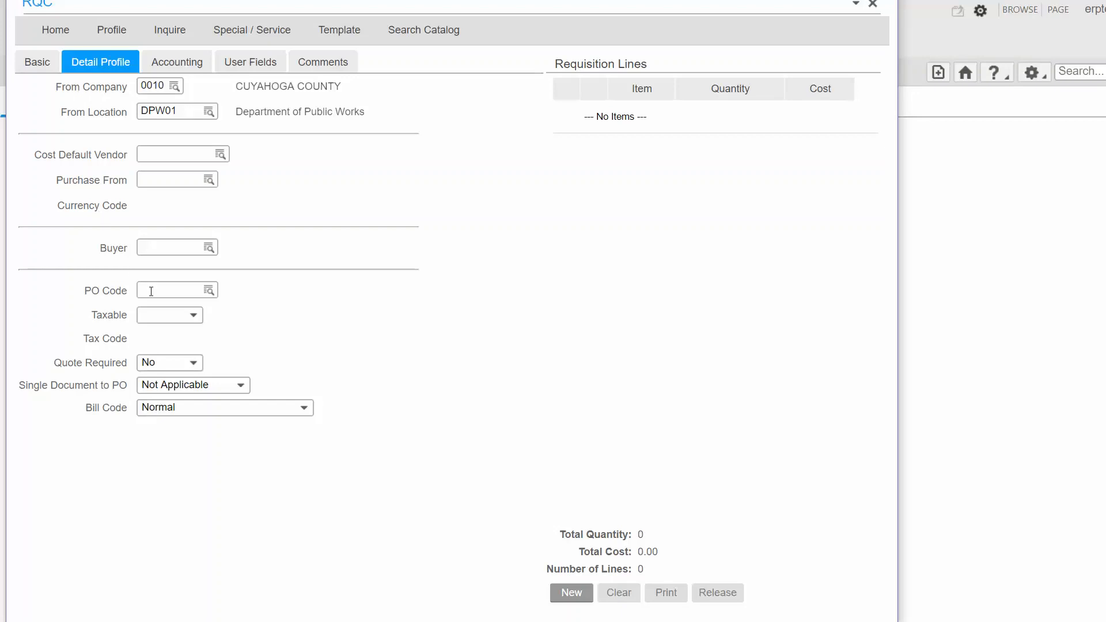
left_click(209, 291)
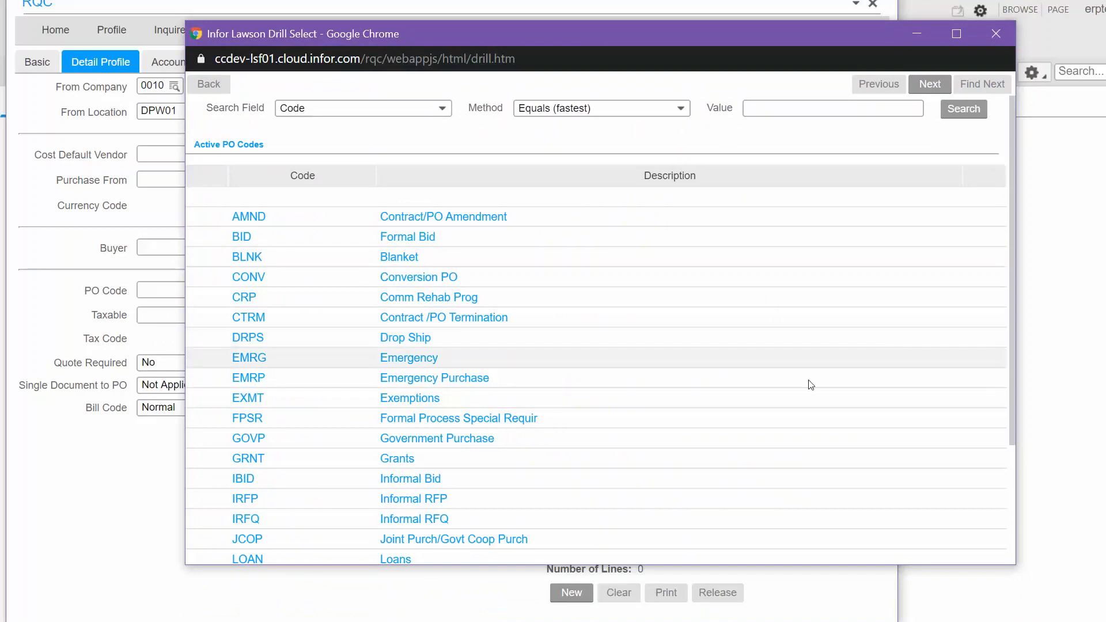
left_click_drag(1012, 361, 1025, 515)
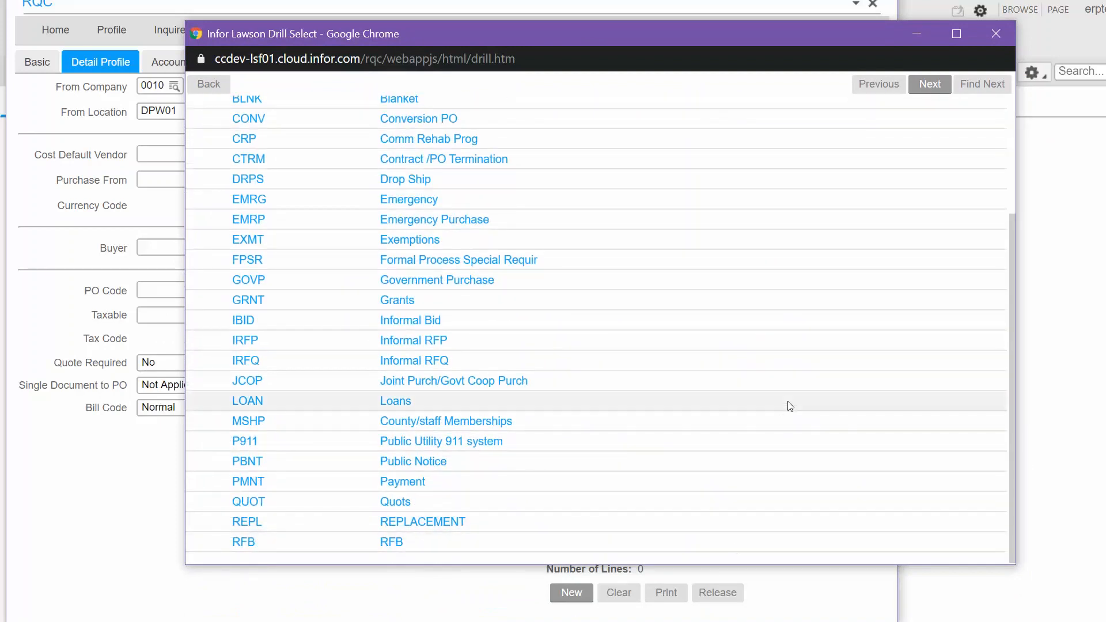
left_click(929, 84)
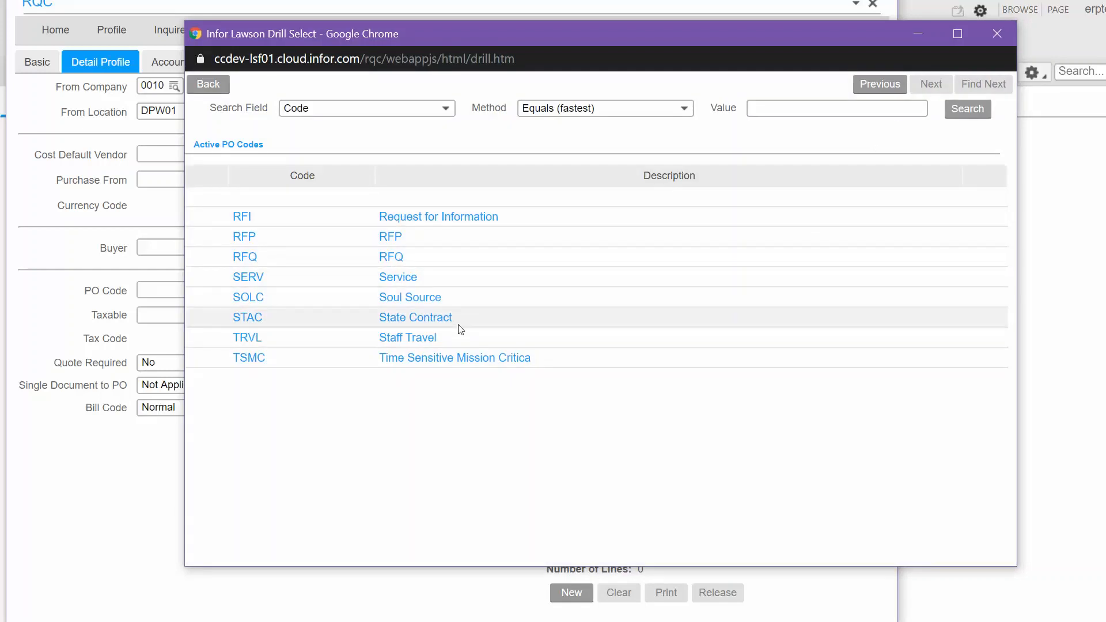
left_click(244, 237)
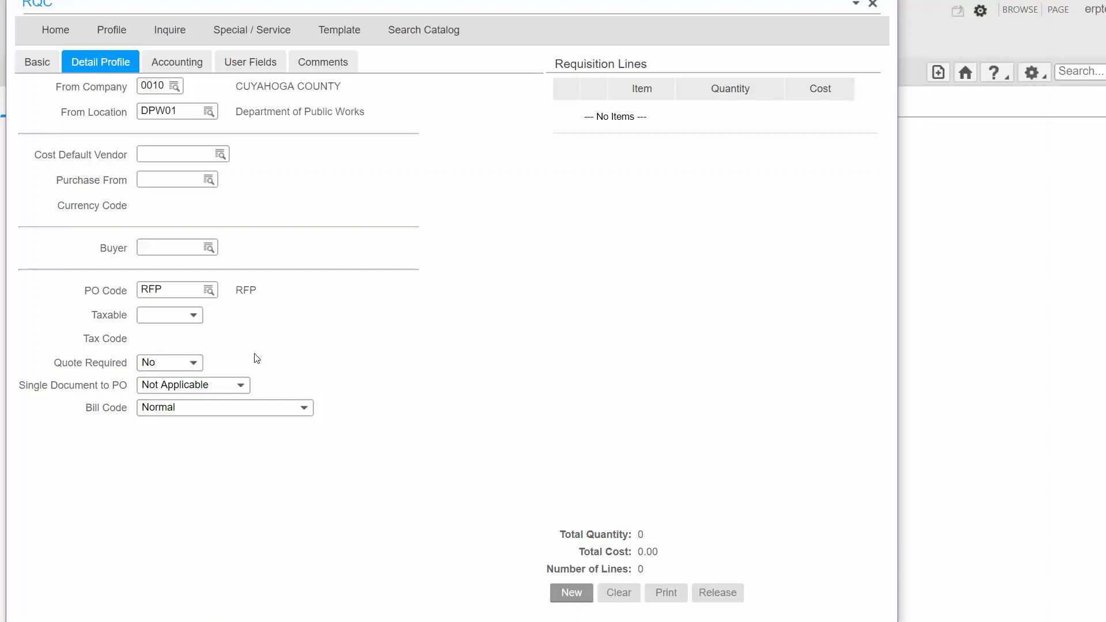
Step: Start a Special / Service line and enter "MULTI YEAR BUILDING LEASE" as its item
left_click(235, 34)
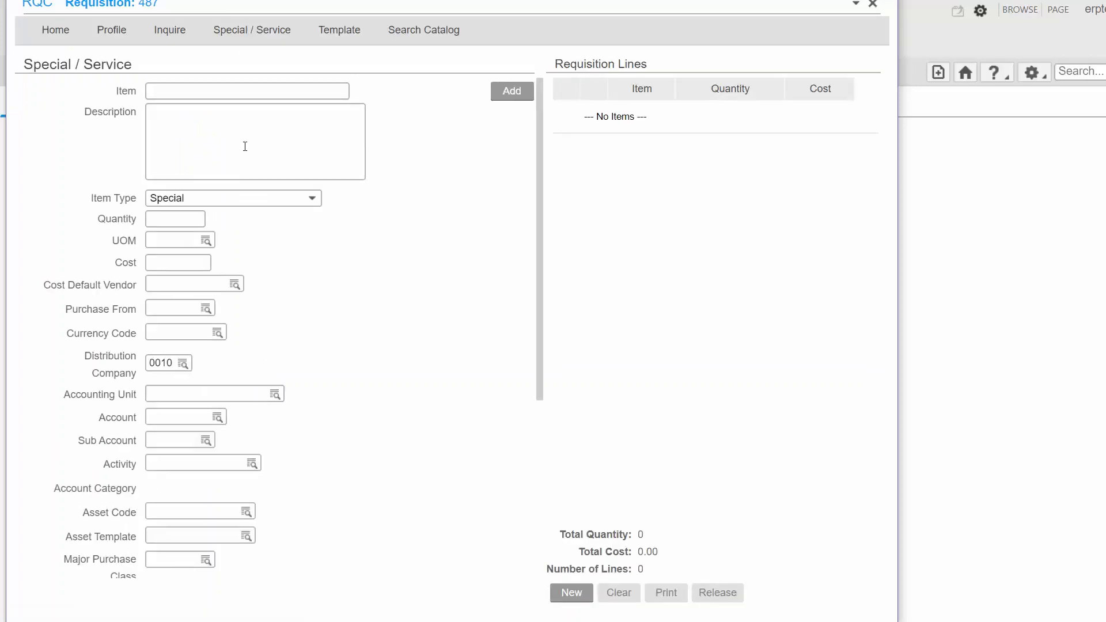
left_click(237, 91)
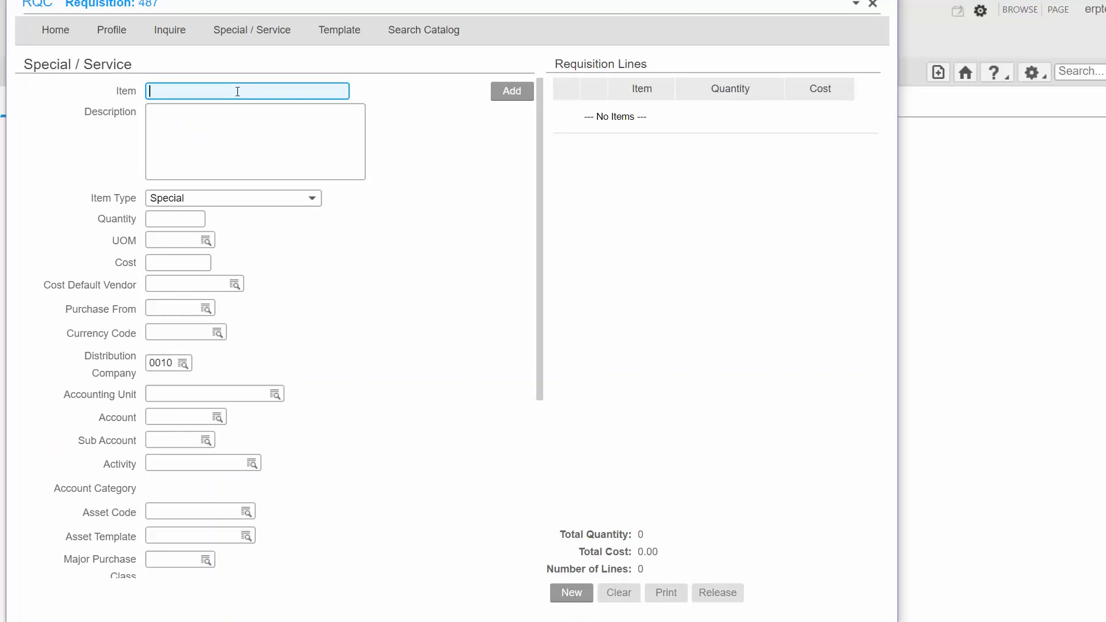
type("multi year building lease")
key("Tab")
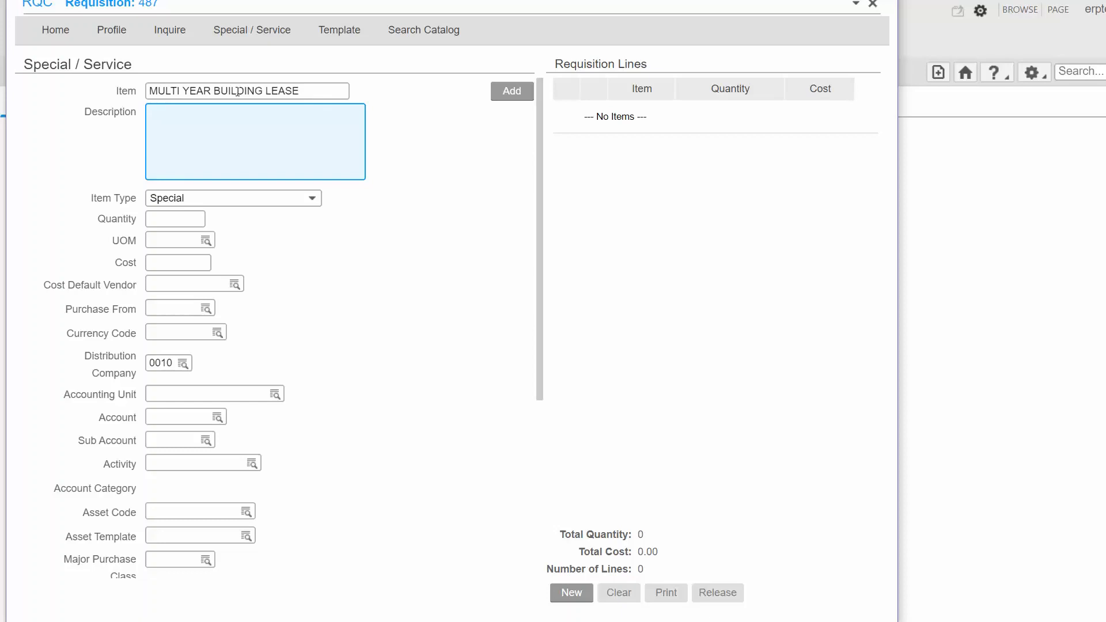
Step: Enter the line description "first year of 10 year building lease - see notes for details."
type("first year of 10 year building lease - see notes for details.")
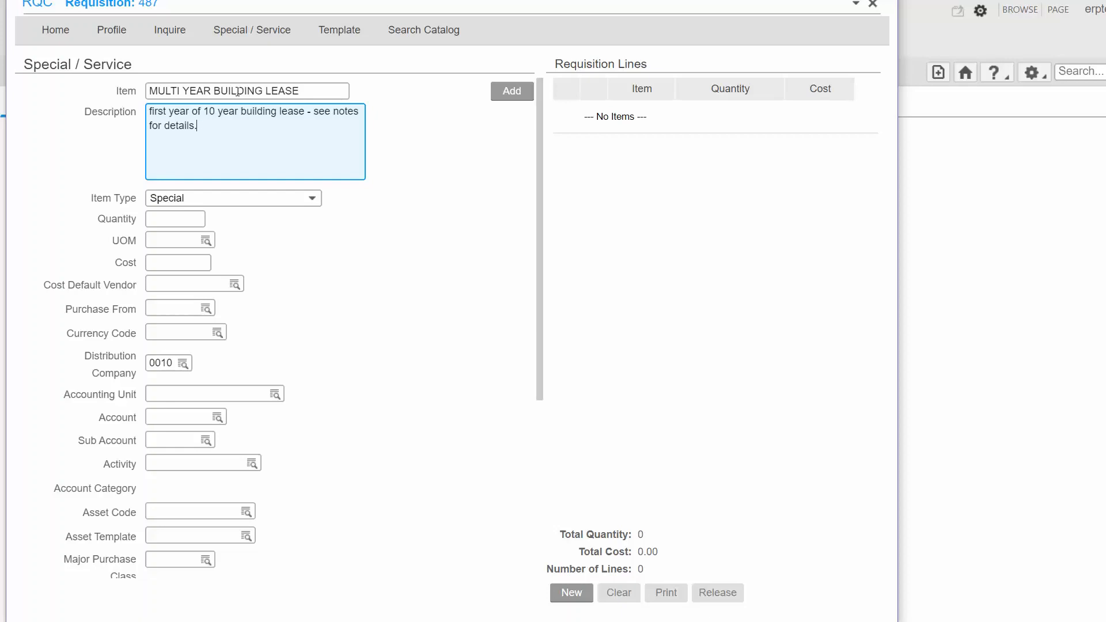
Step: Set the line's item type to Amount Service
left_click(317, 201)
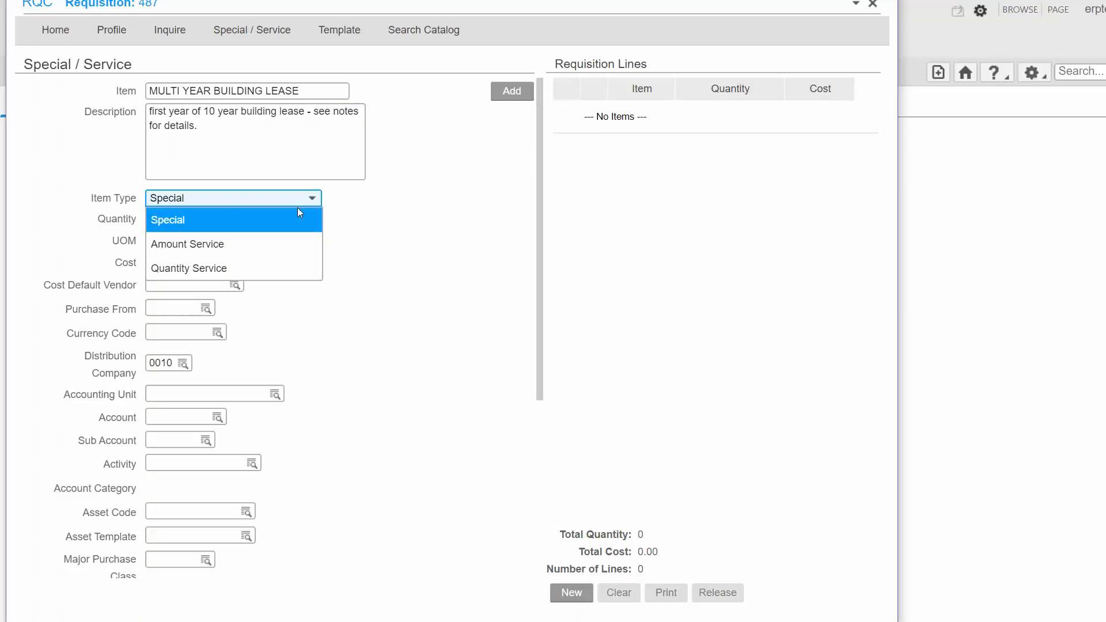
left_click(252, 245)
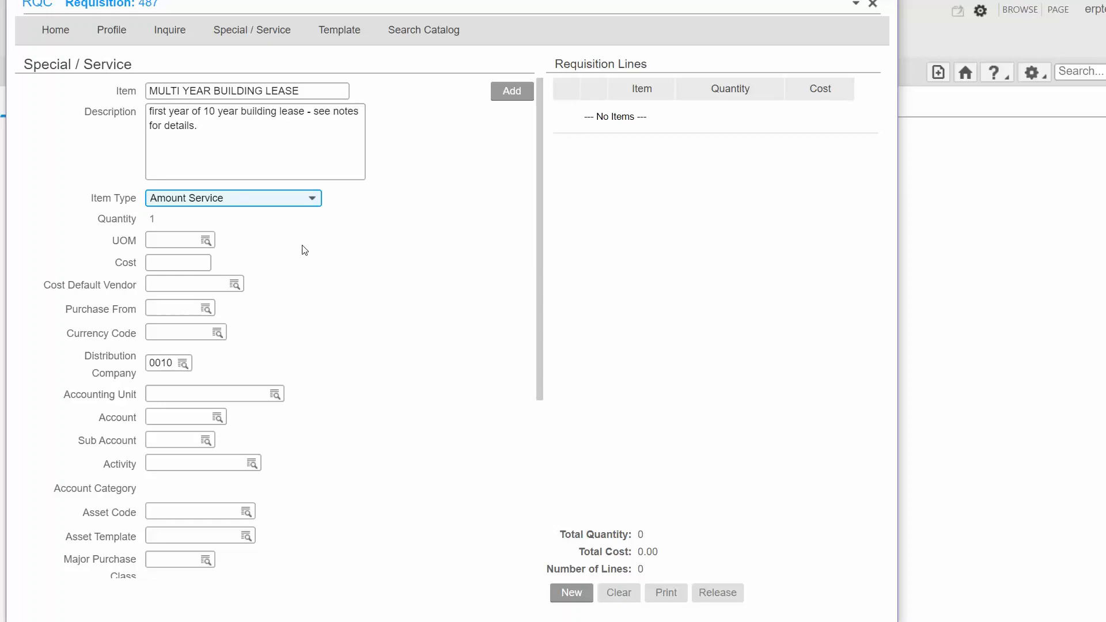
left_click(291, 199)
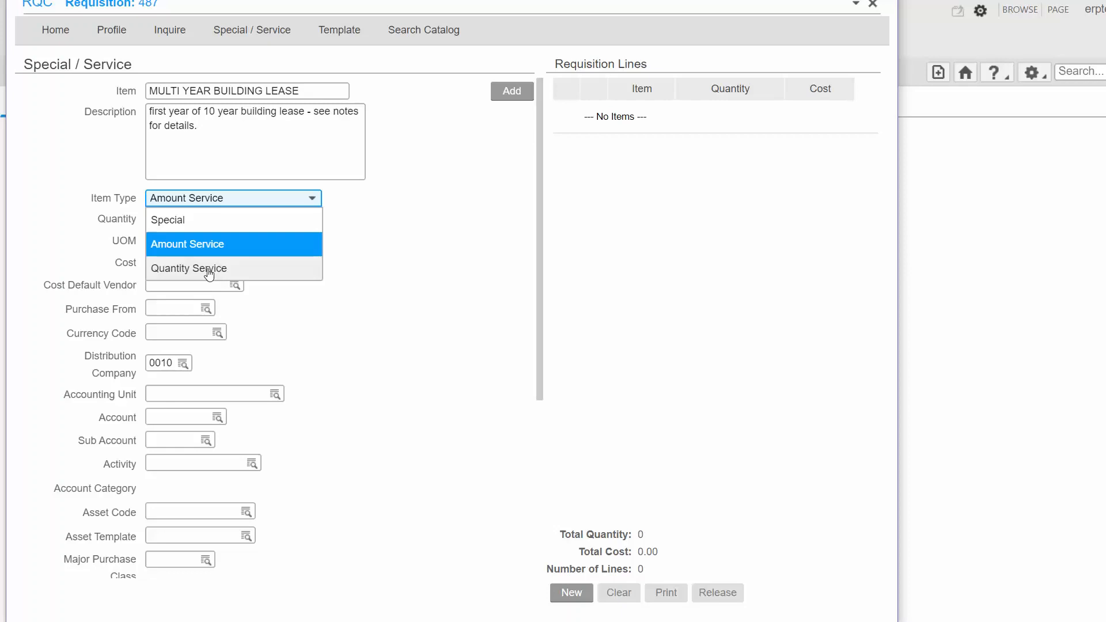
left_click(259, 240)
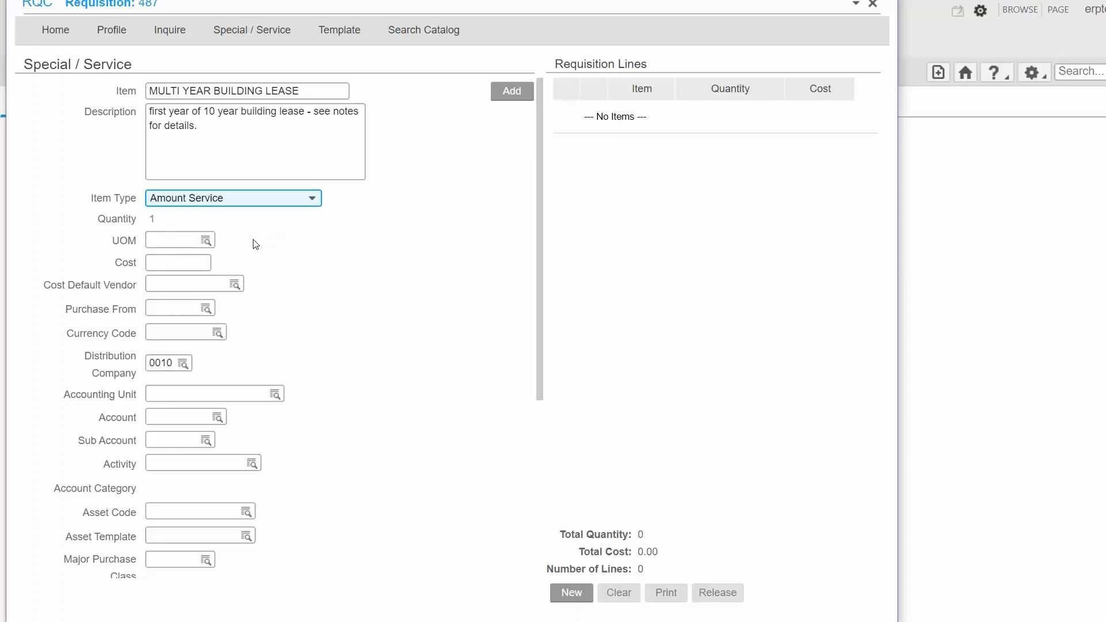
Step: Set the lease line's unit of measure to EA and its cost to 120000
left_click(169, 243)
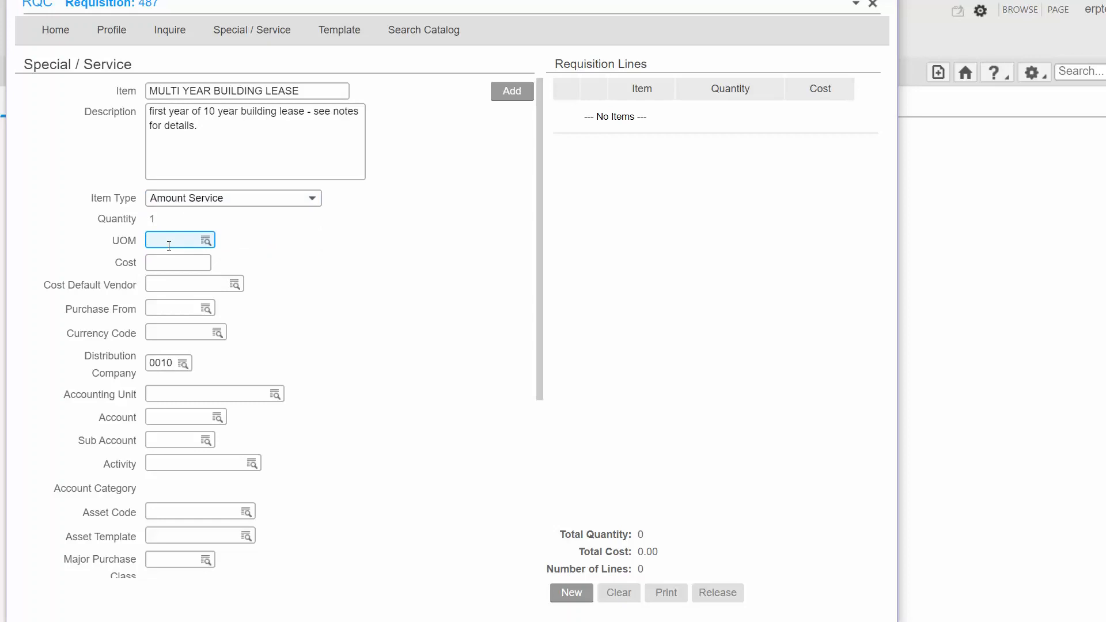
left_click(206, 241)
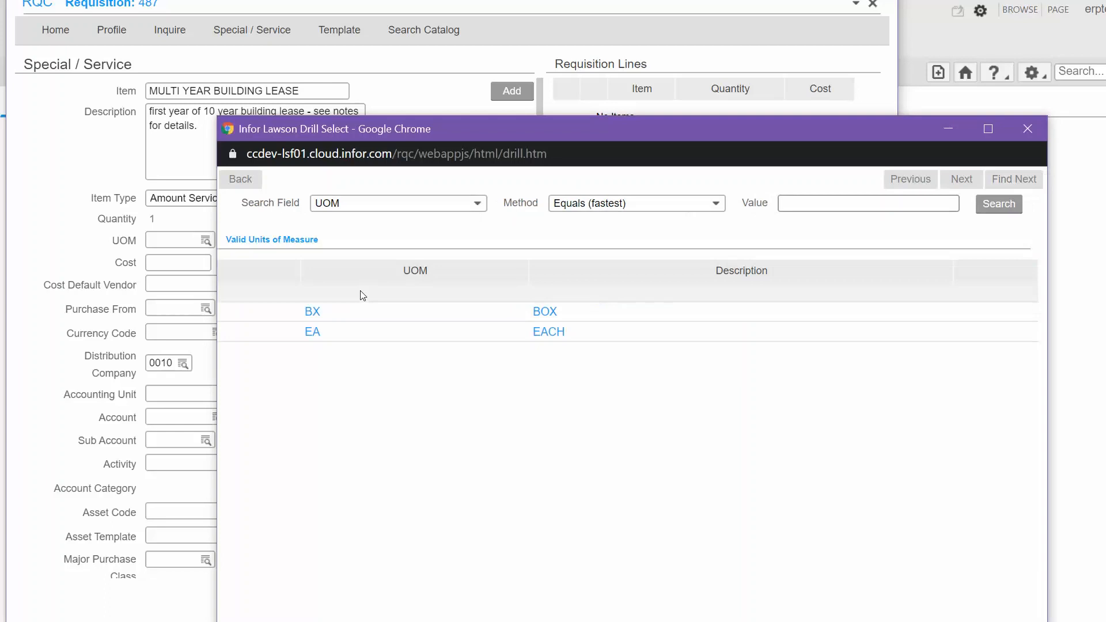
left_click(315, 338)
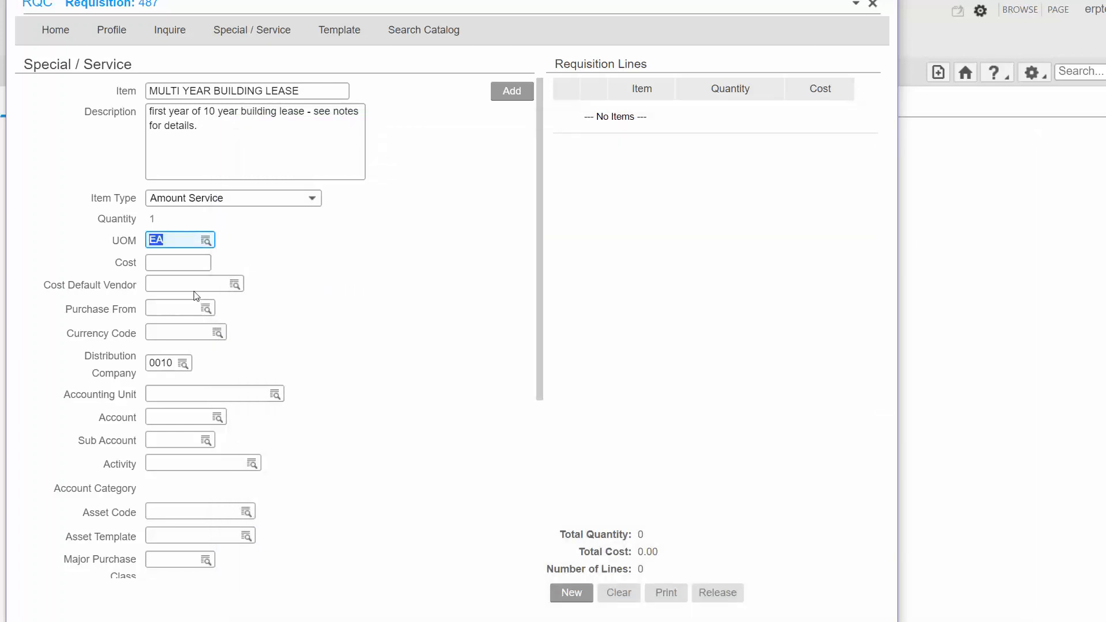
left_click(176, 267)
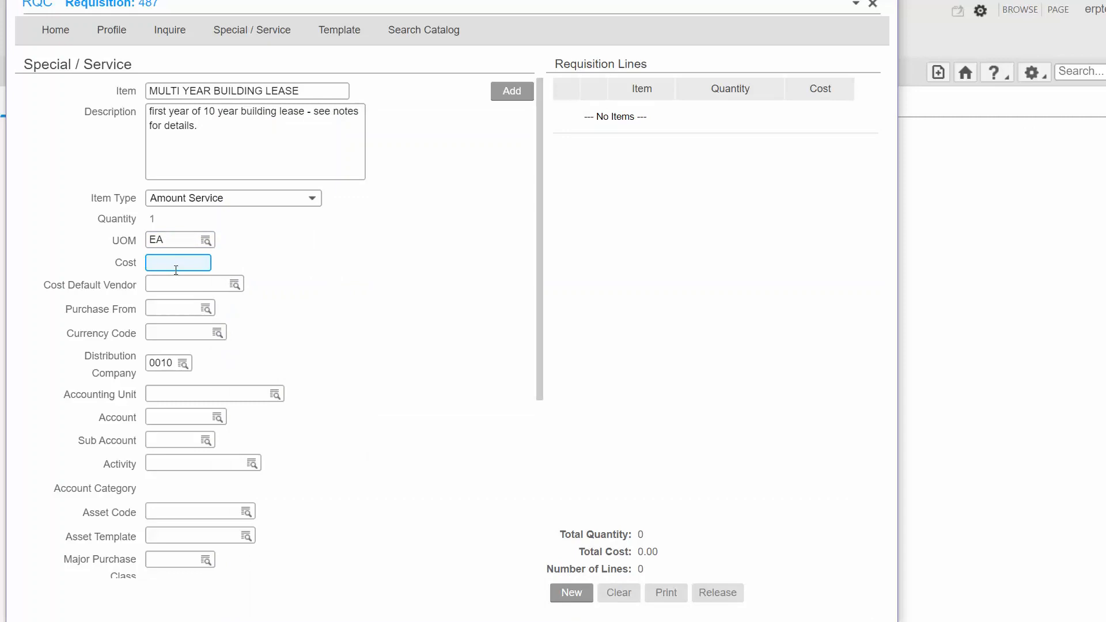
type("120000")
key("Tab")
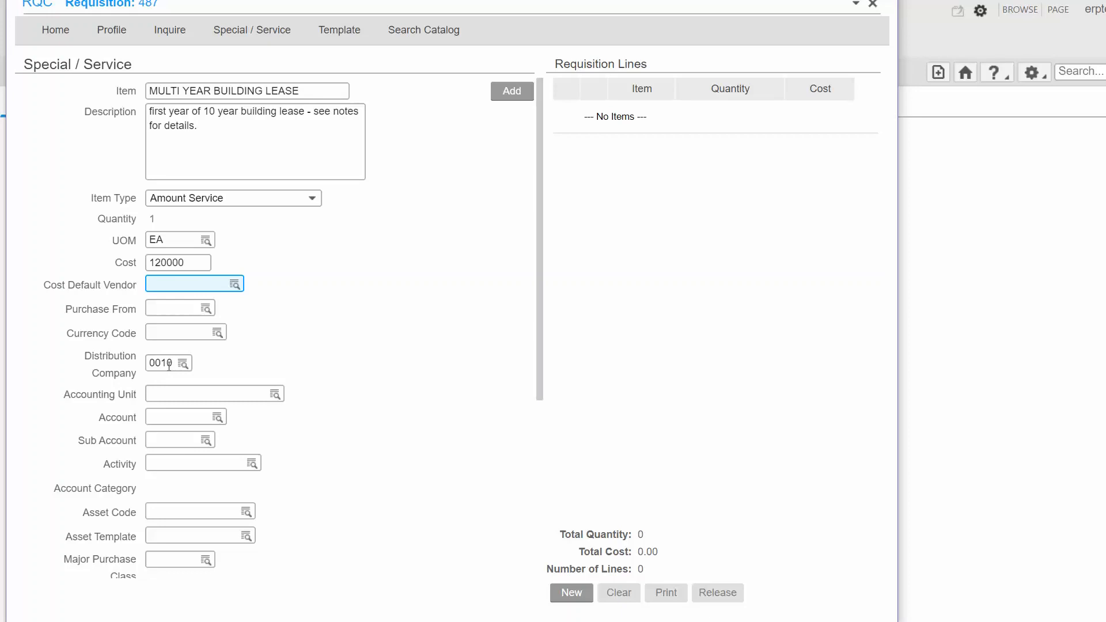
Step: Choose BE100100 (Administration) as the accounting unit, keeping distribution company 0010
left_click(169, 365)
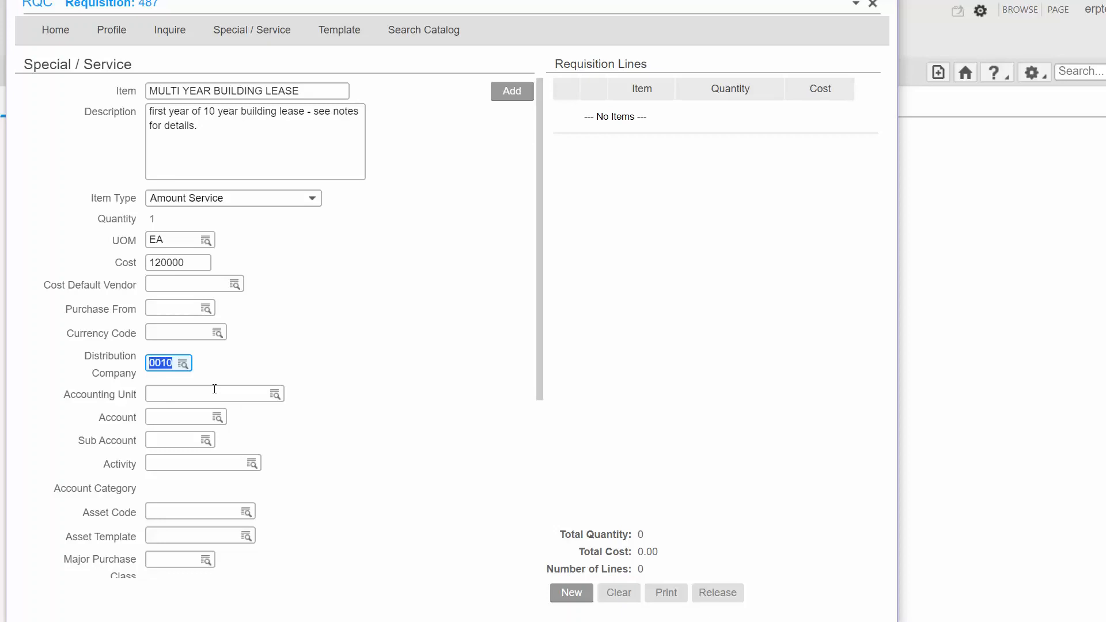
left_click(214, 389)
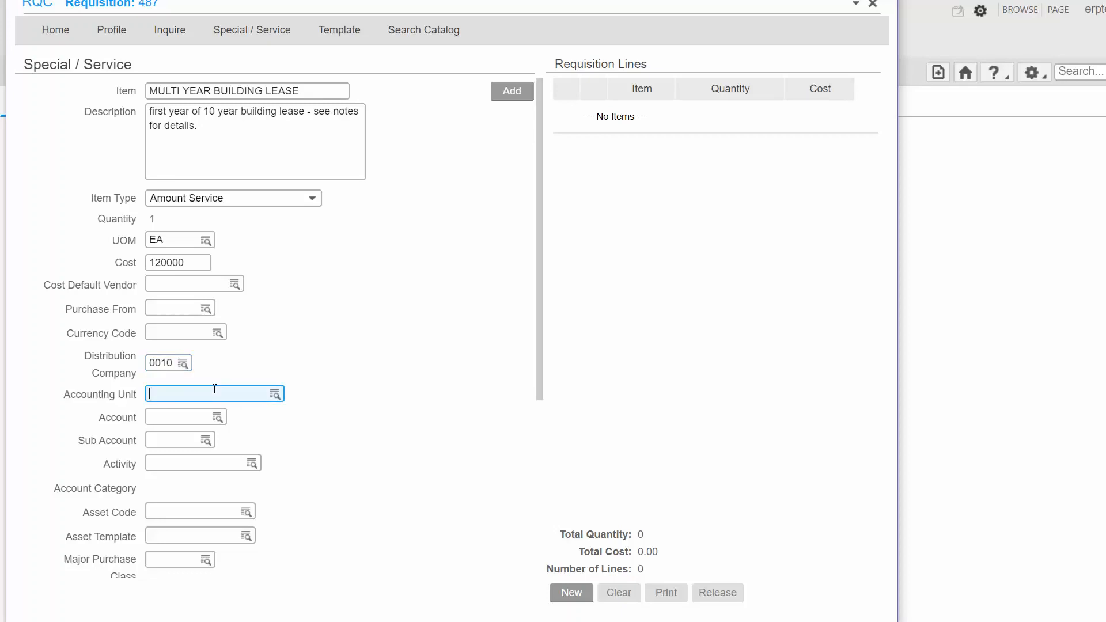
left_click(276, 396)
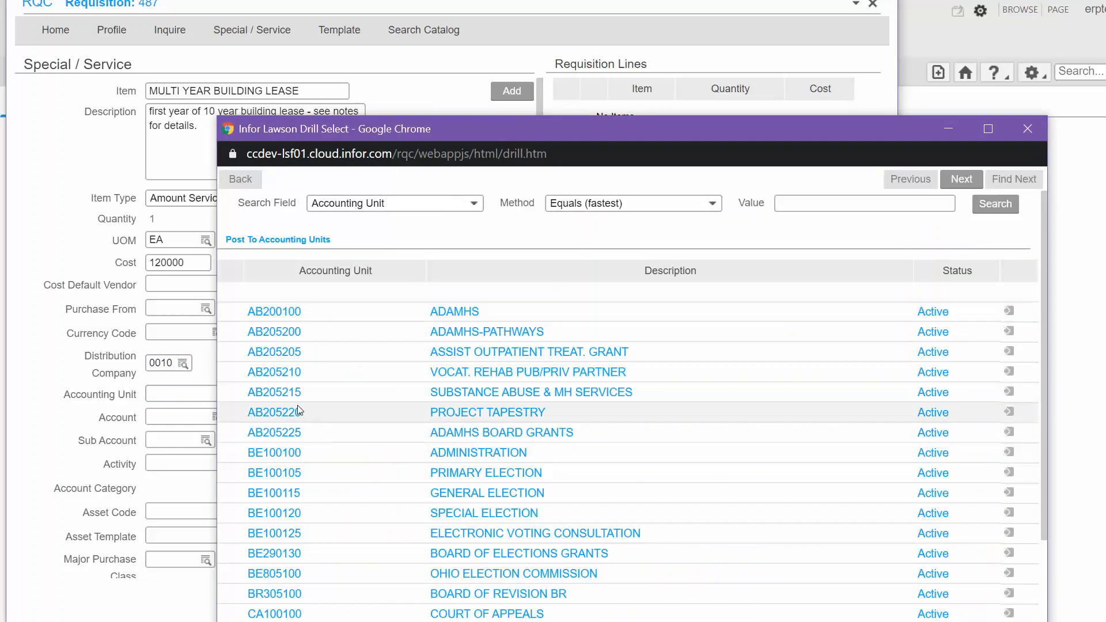
left_click(262, 452)
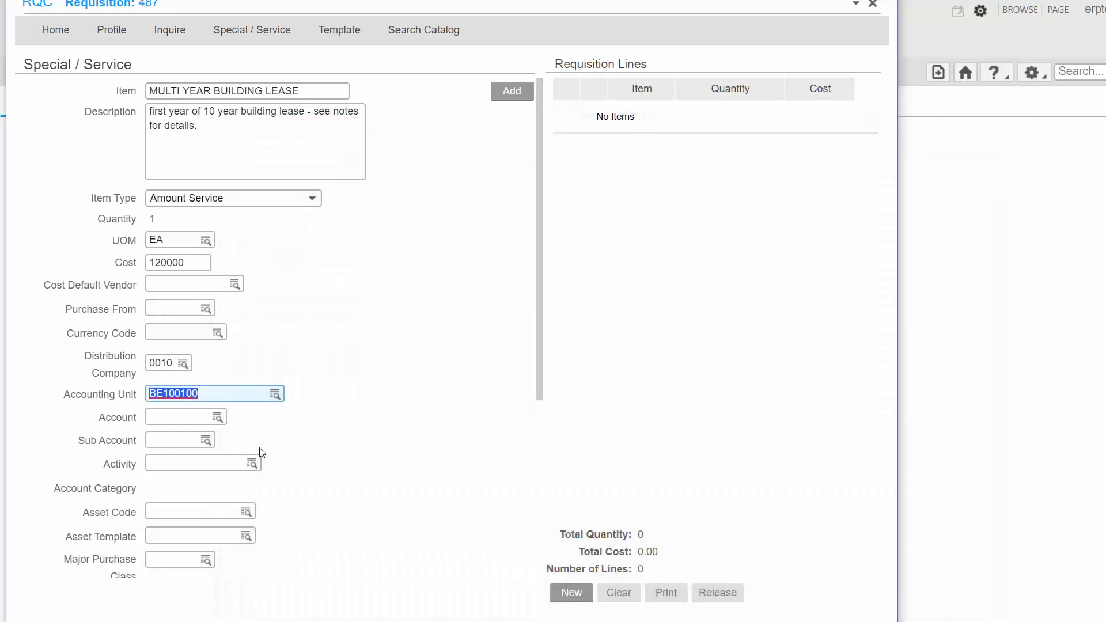
Step: Set the line's account to 54400 and its sub account to 100
left_click(155, 419)
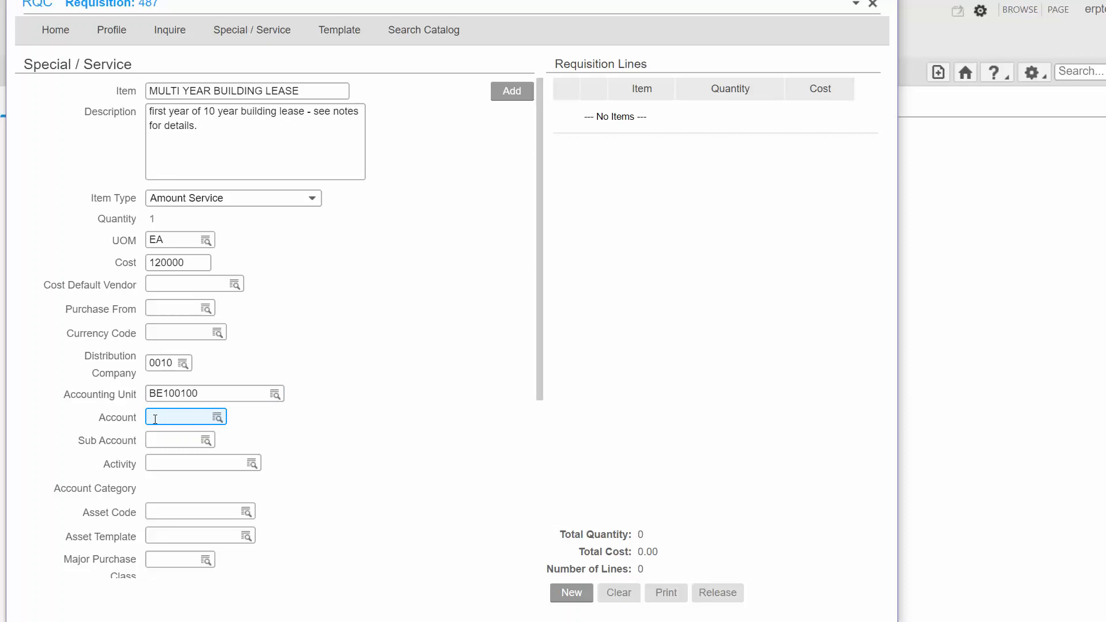
type("544")
type("00")
left_click(154, 440)
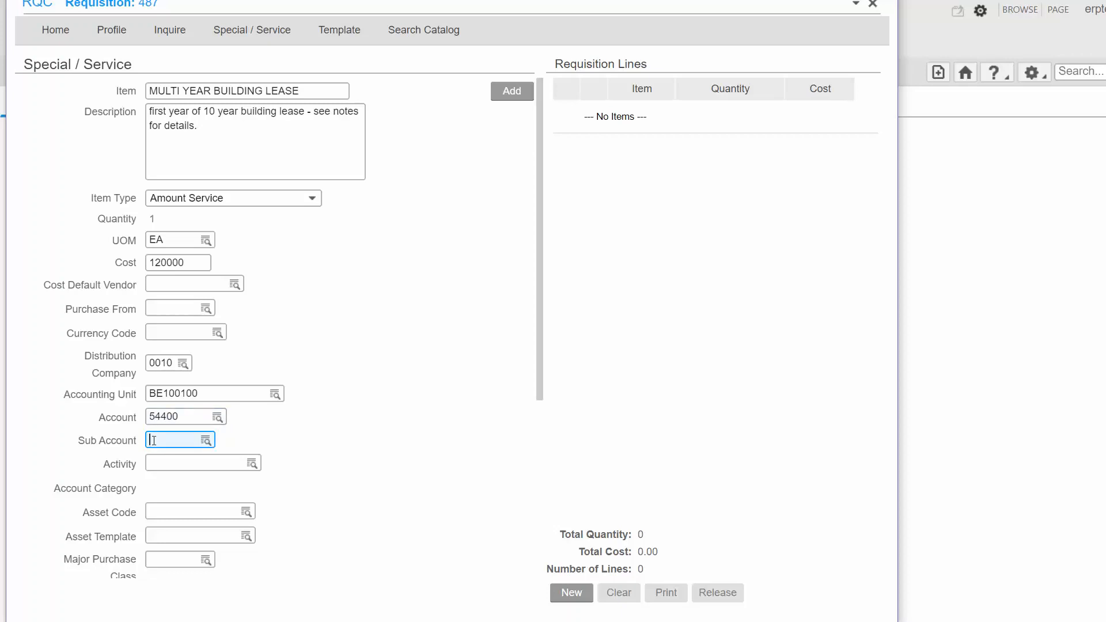
type("100")
Step: Set the requested delivery date to 2/23/2020 and add the lease line to the requisition
scroll(176, 467, "down", 5)
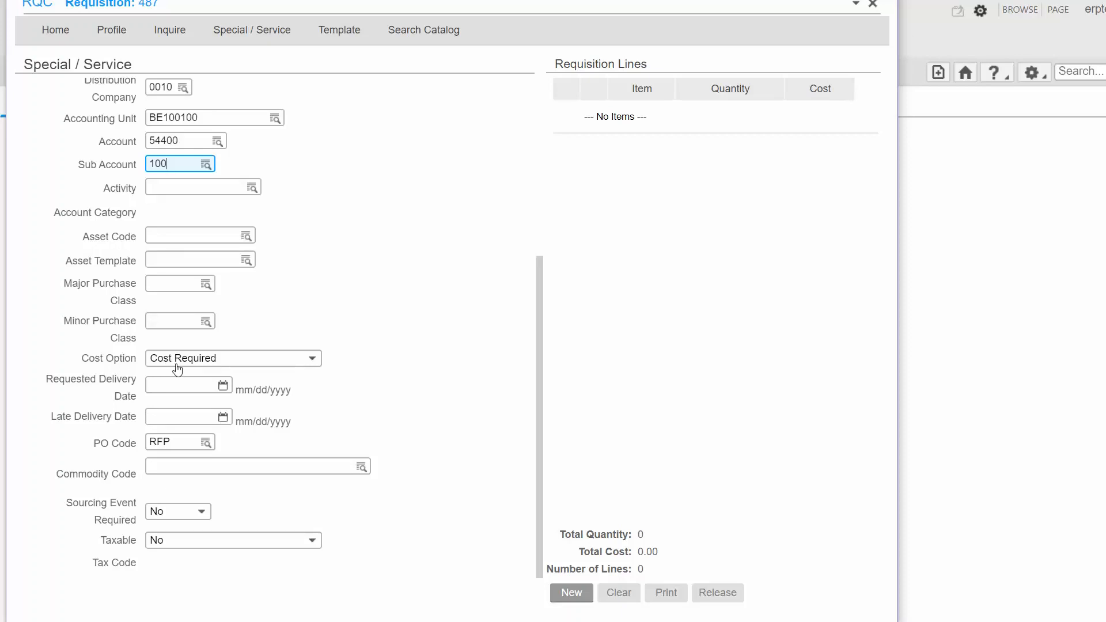
left_click(166, 391)
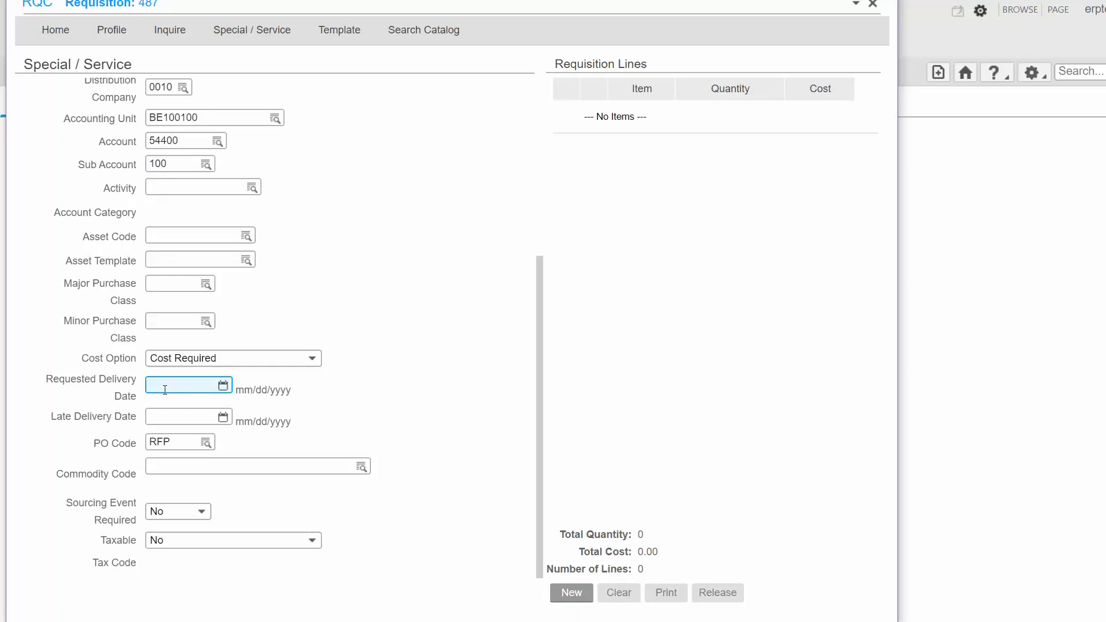
type("2/23/2020")
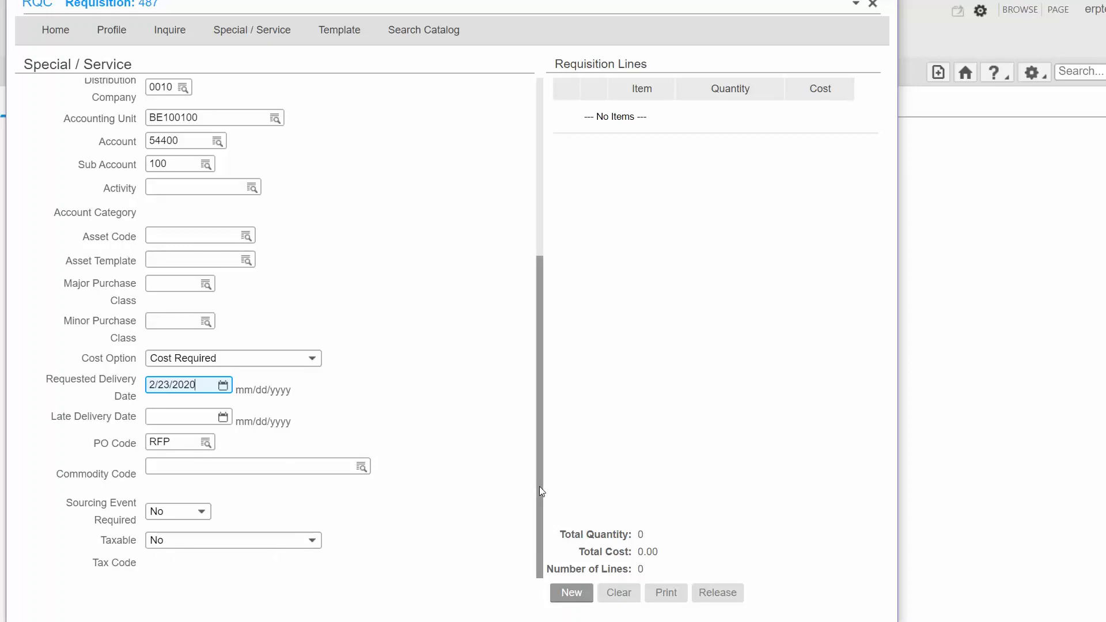
left_click_drag(539, 486, 539, 276)
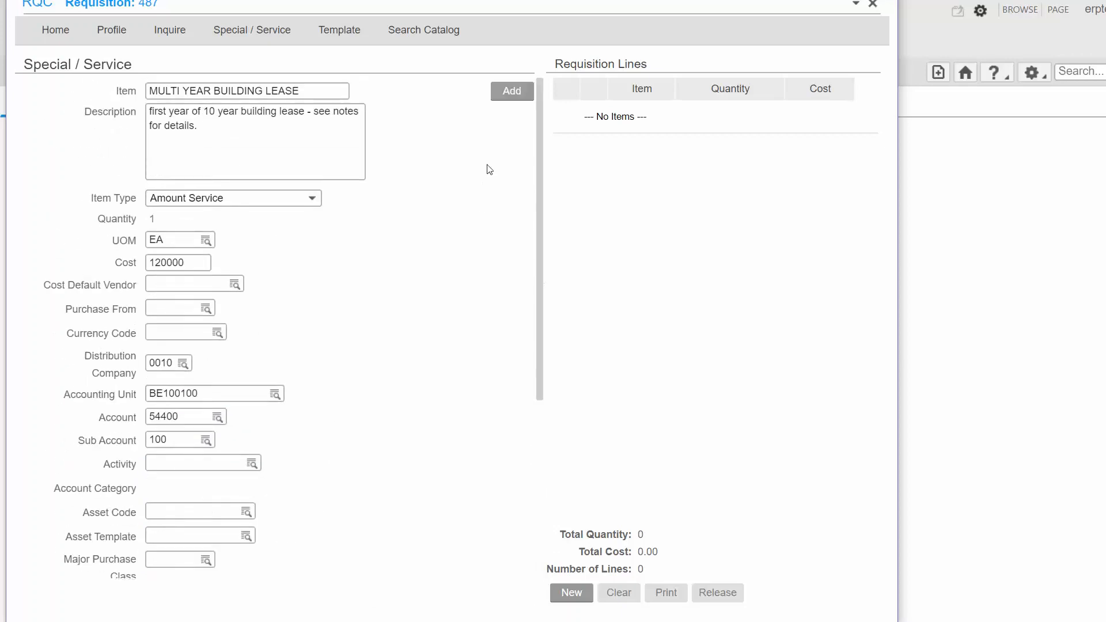
left_click(516, 95)
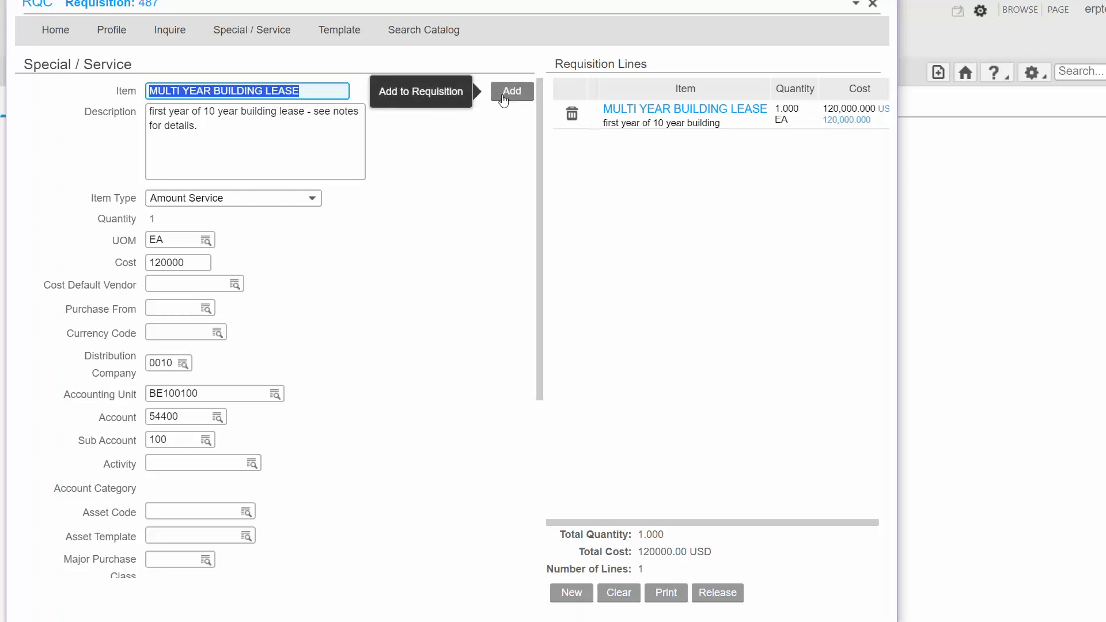
Step: Open the comments of the MULTI YEAR BUILDING LEASE line and choose Comments to Print on Internal Documents as the comment code
left_click(666, 119)
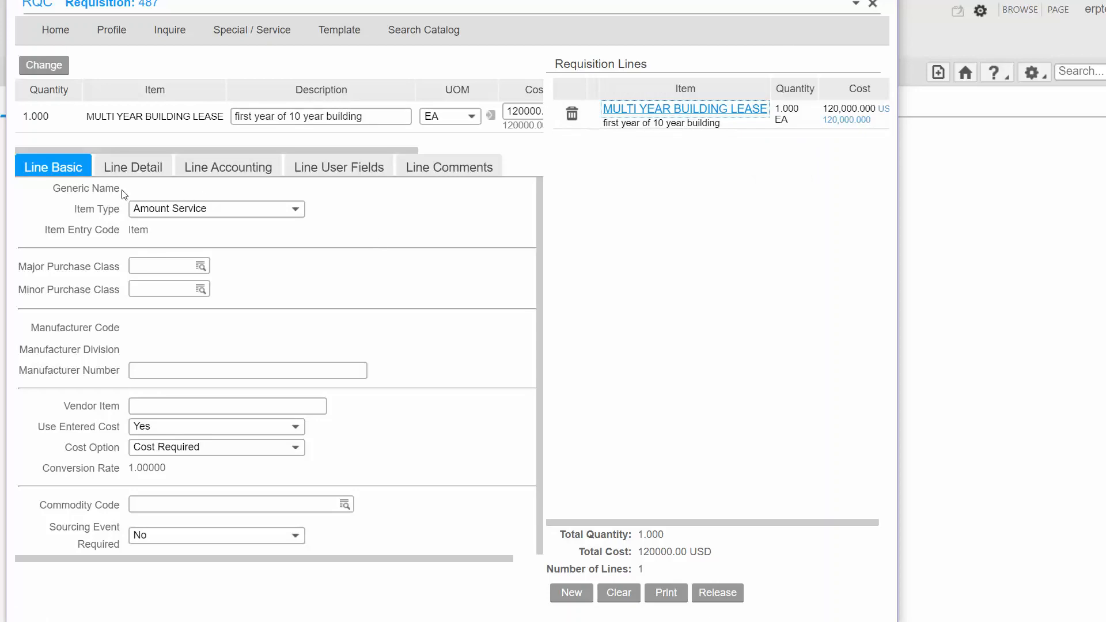
left_click(425, 173)
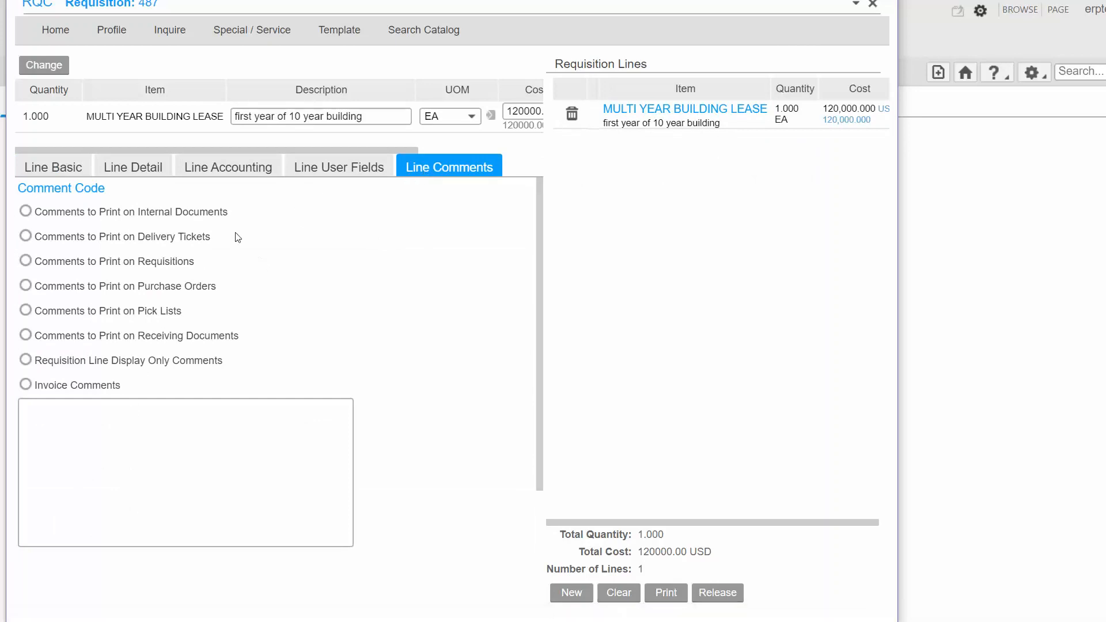
left_click(218, 362)
left_click(132, 216)
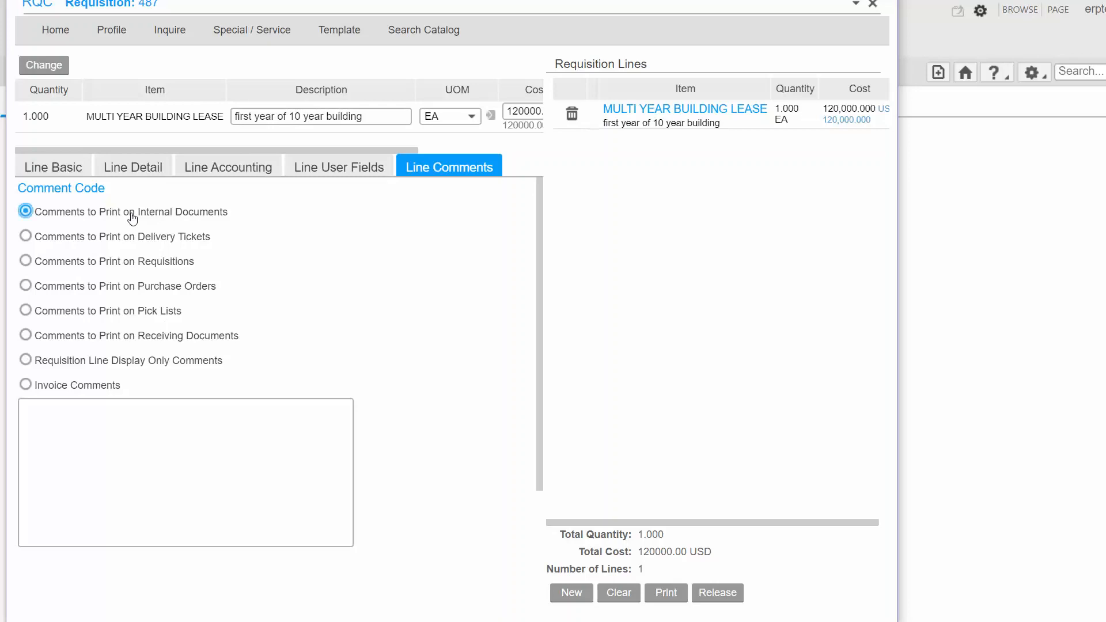
left_click(197, 461)
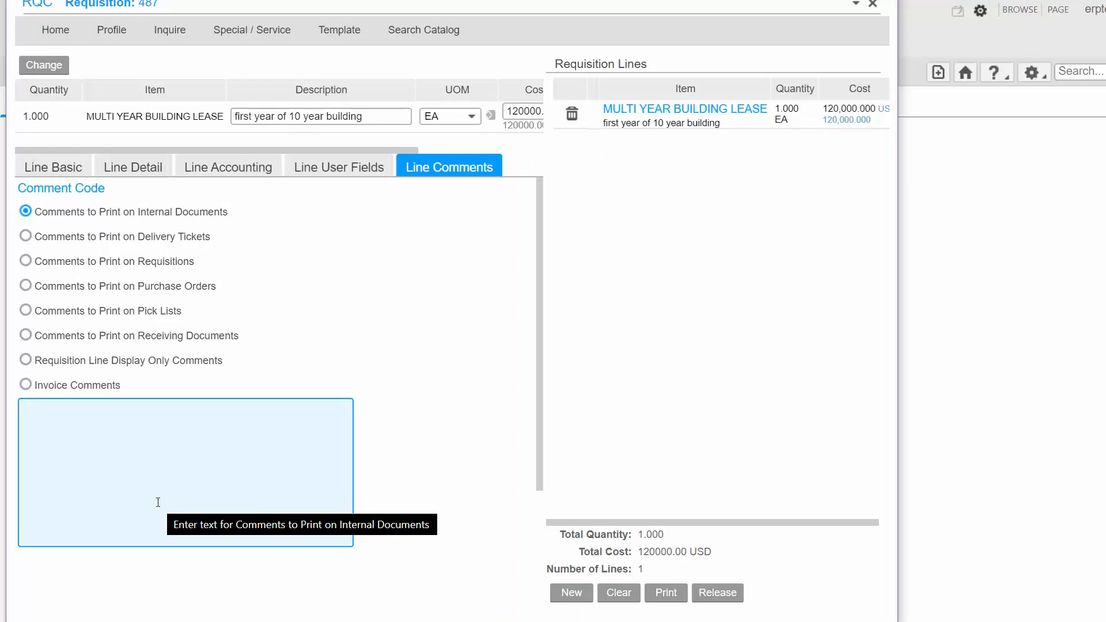
Step: Begin the internal comment with "Lease of approximately 80,960 square feet of office space for the Dept."
type("Lease")
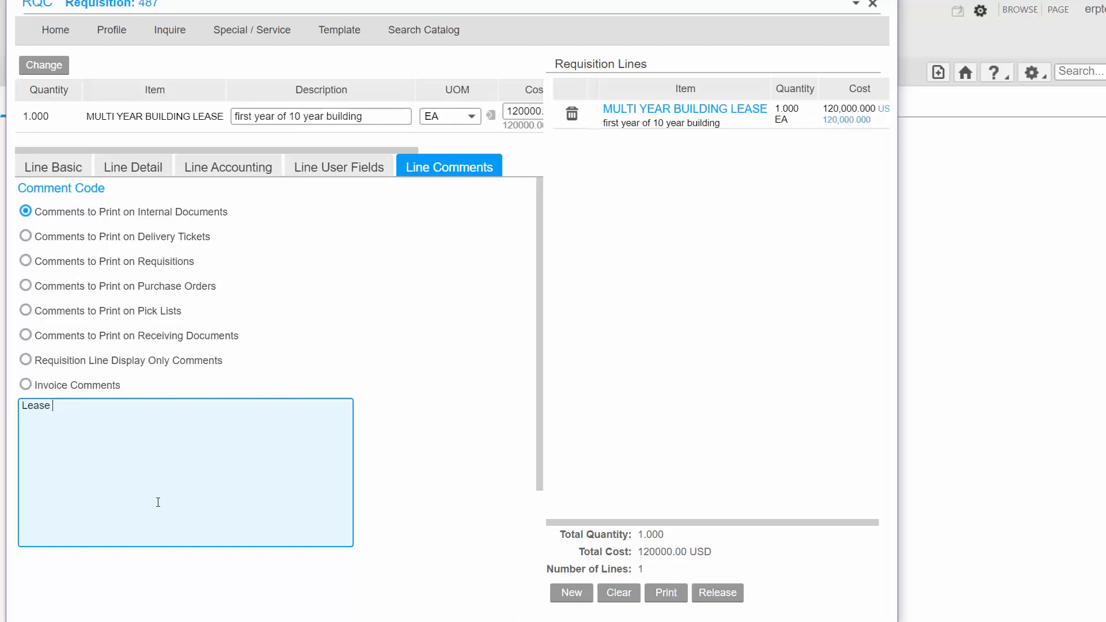
type(" of app")
type("rox.")
type("imately 8")
type("0,")
type("9")
type("60")
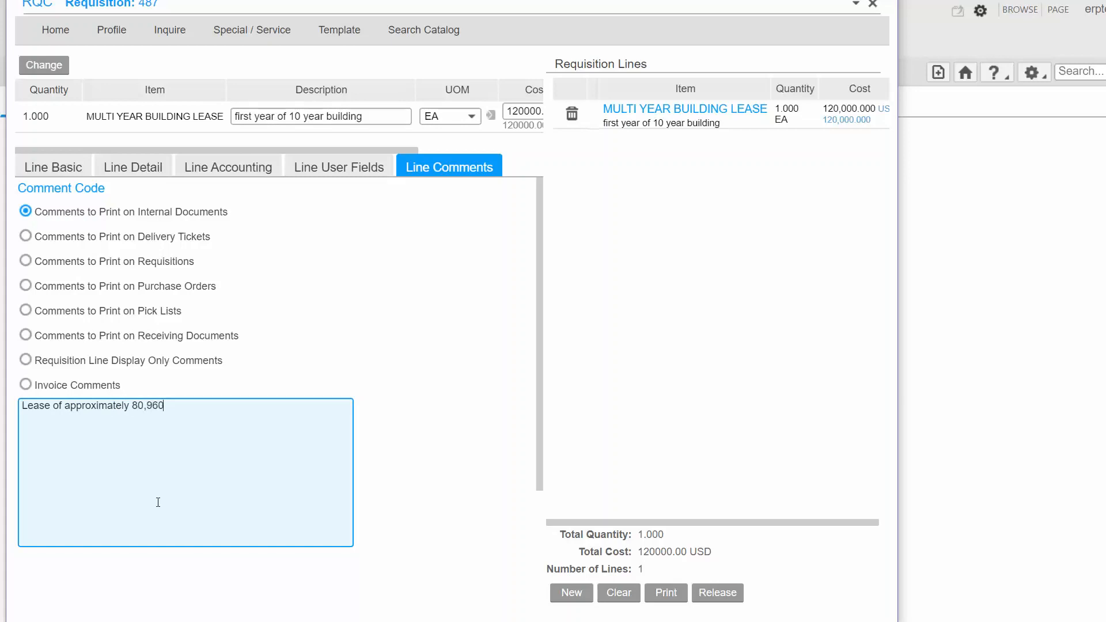
type(" square feet of office space for th")
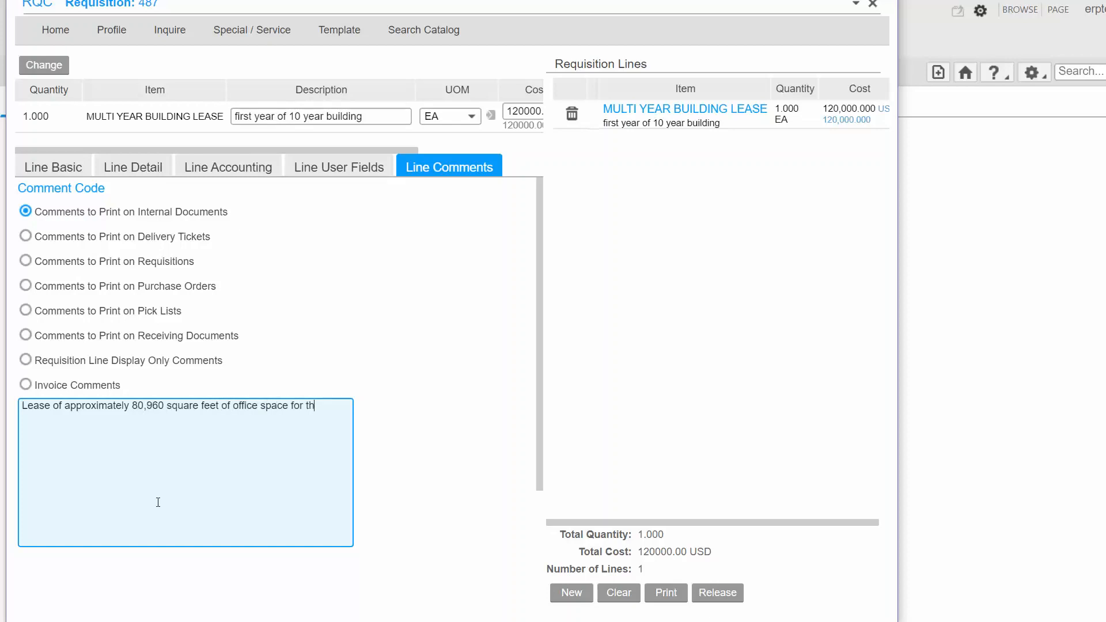
type("e Dept. of CFS and EFS for 10-years lease")
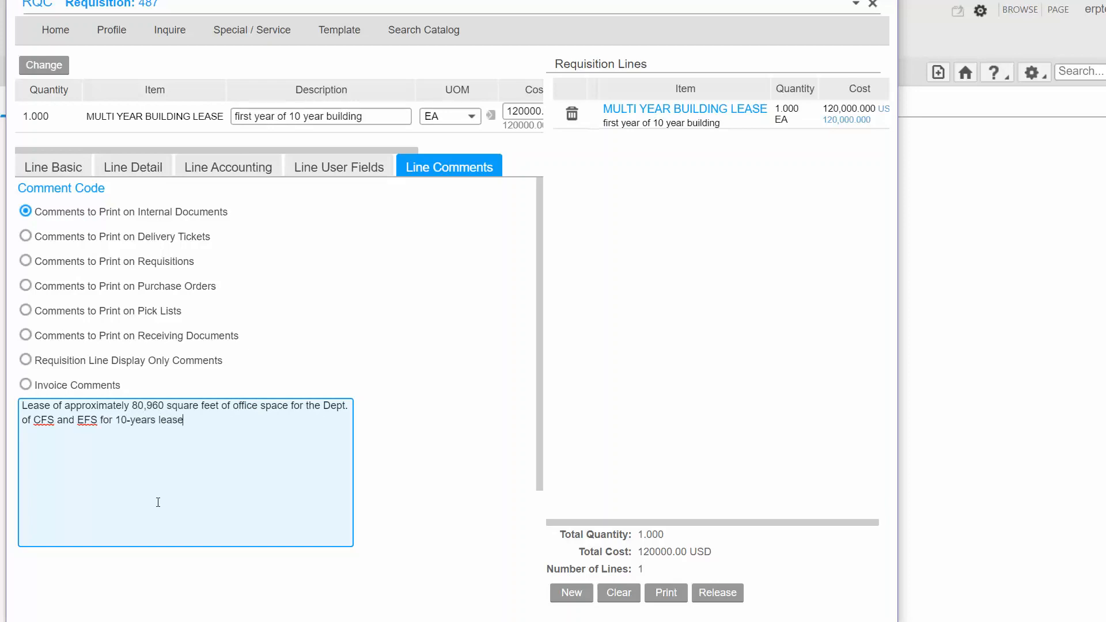
type(" term from March 1 2019 to Febr")
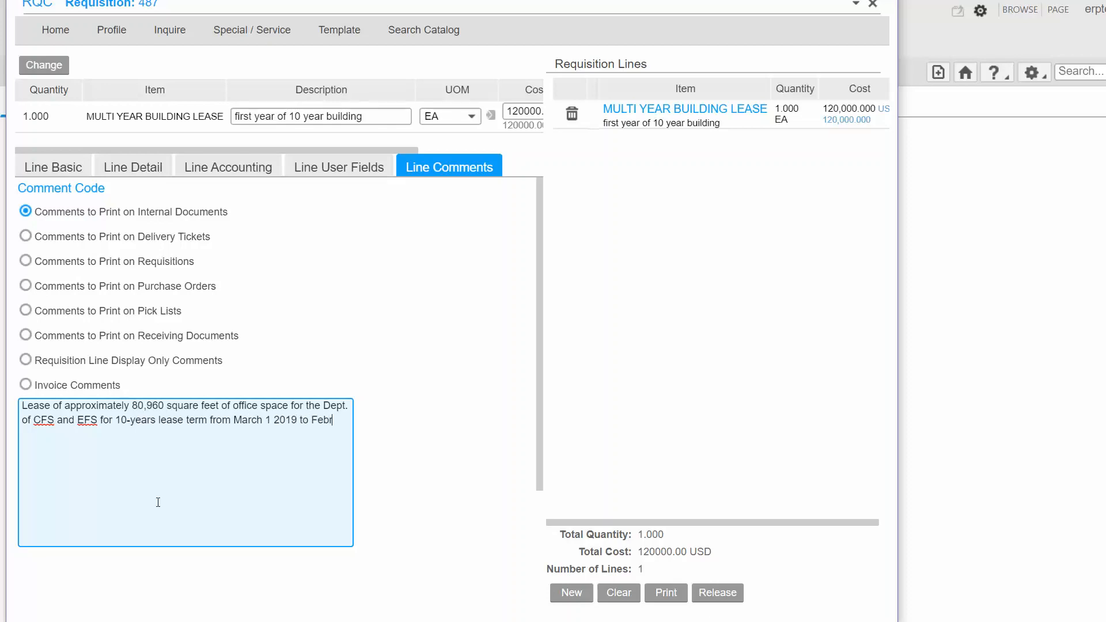
type("uary 28 2029.")
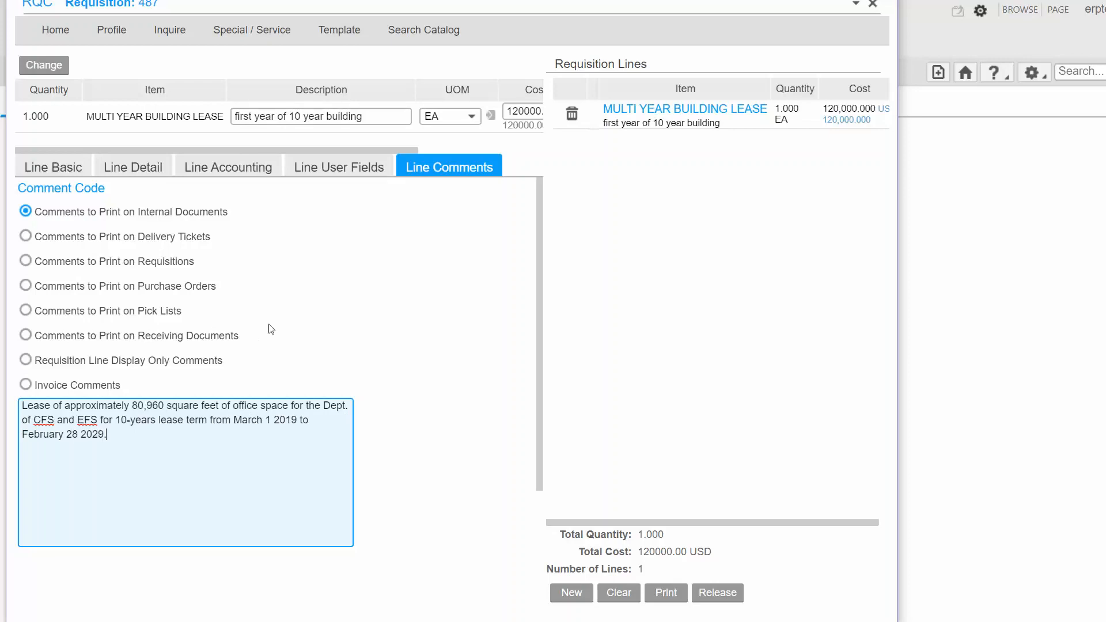
Step: Complete the comment with "of CFS and EFS for 10-years lease term from March 1 2019 to February 28 2029." and save the line
left_click(43, 66)
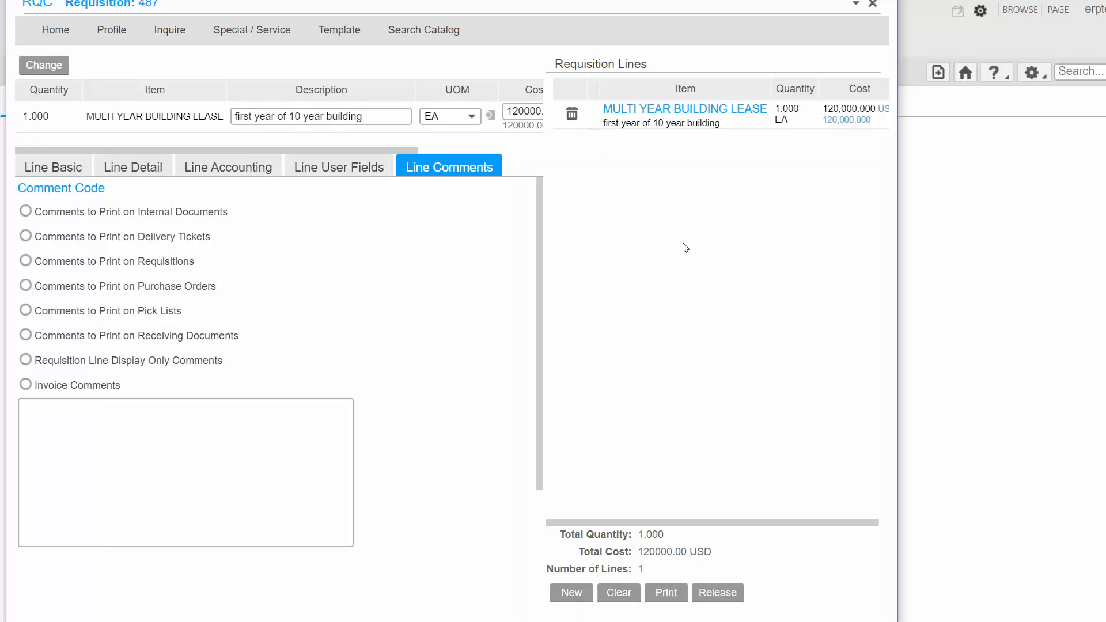
Step: Release the building lease requisition for approval and close the submission confirmation
left_click(717, 596)
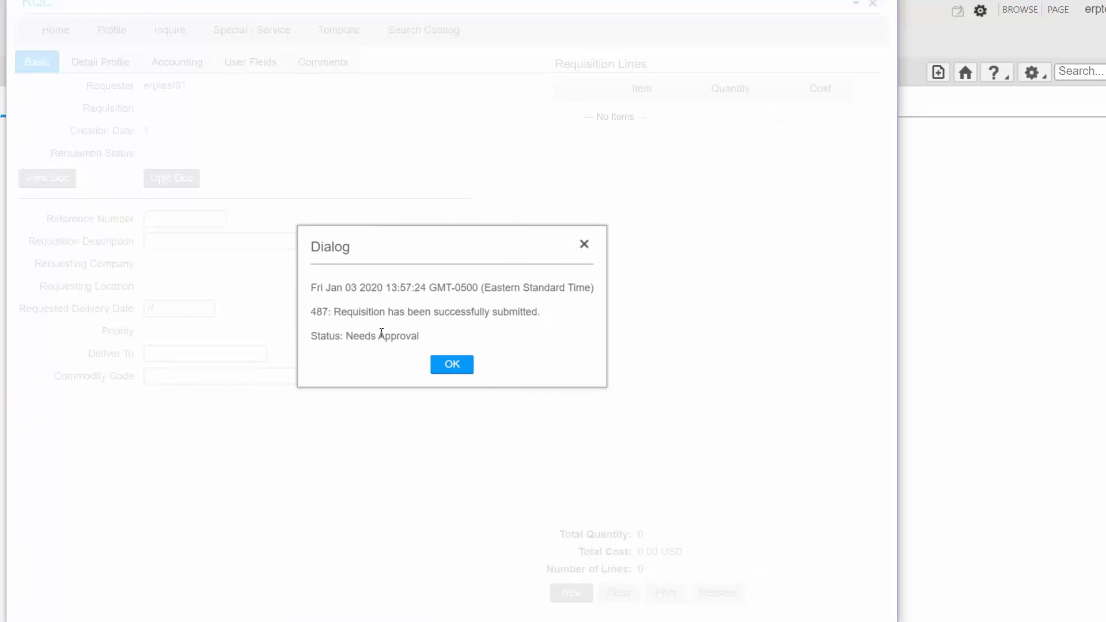
left_click(453, 365)
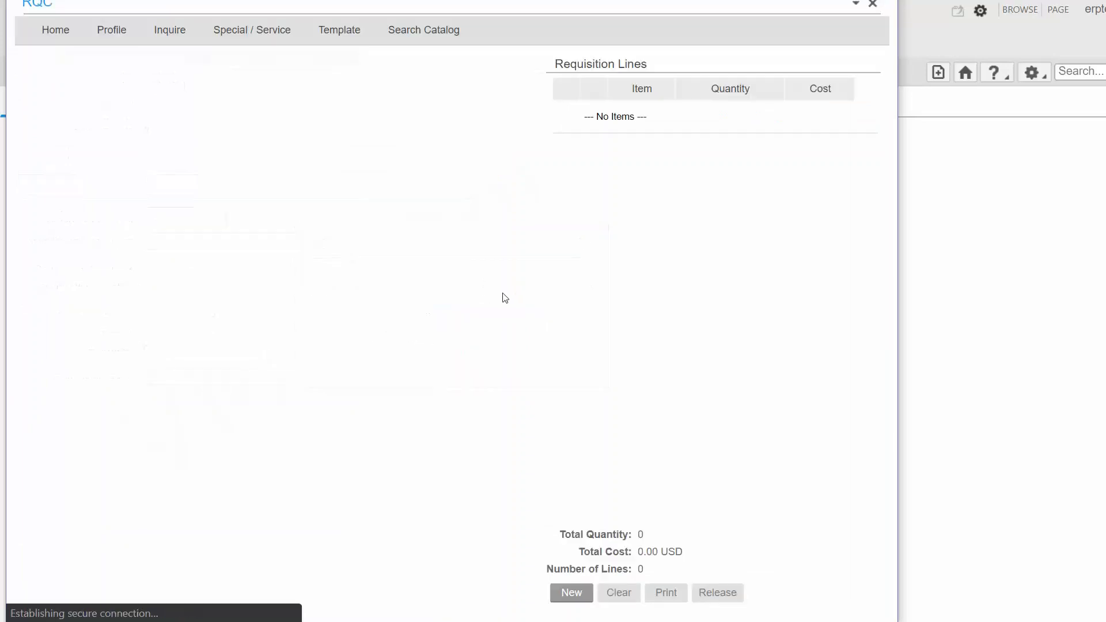